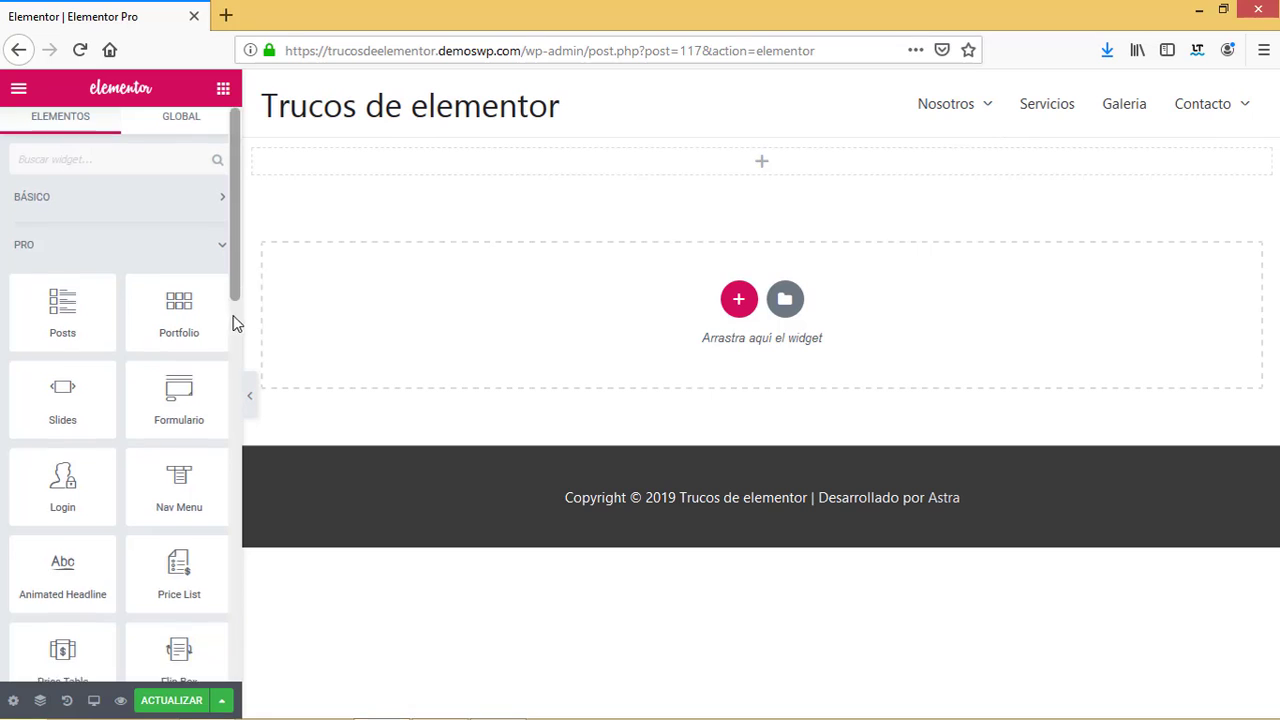
- Add a Facebook Embed widget from the Pro widgets to the empty section above the blank drop area
drag(235, 317, 238, 414)
scroll(238, 414, down, 2)
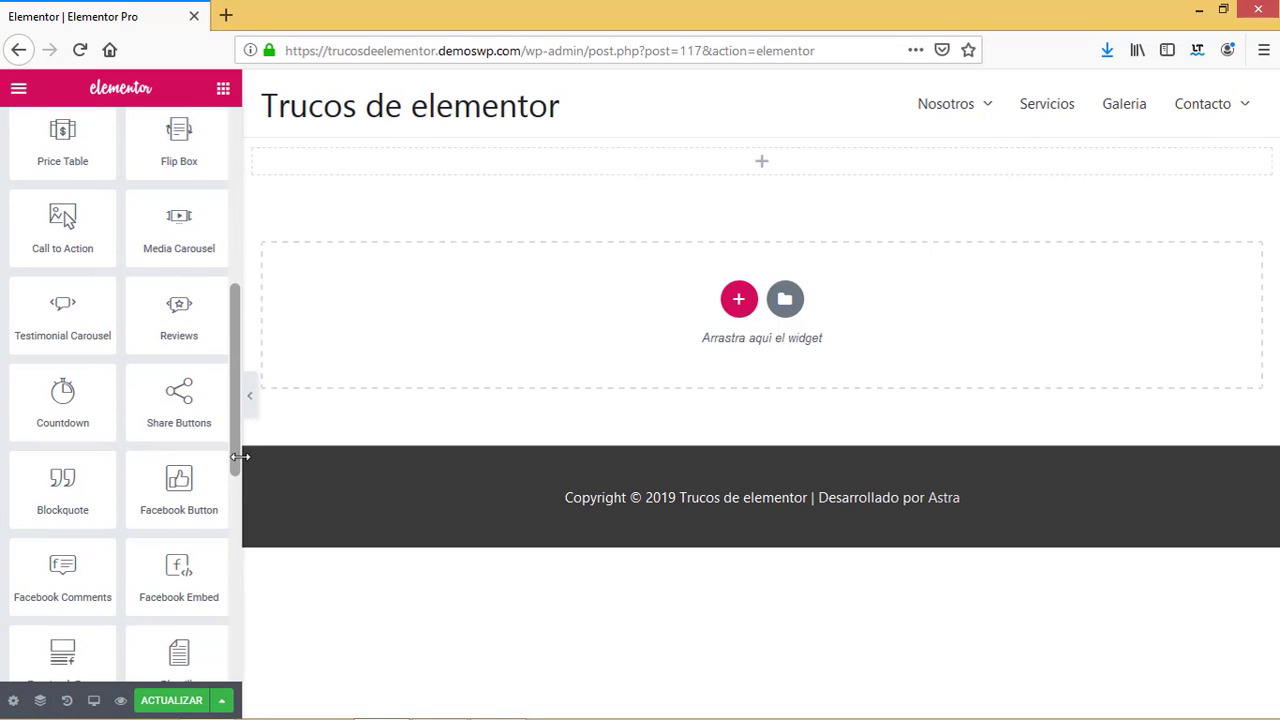
scroll(241, 470, down, 2)
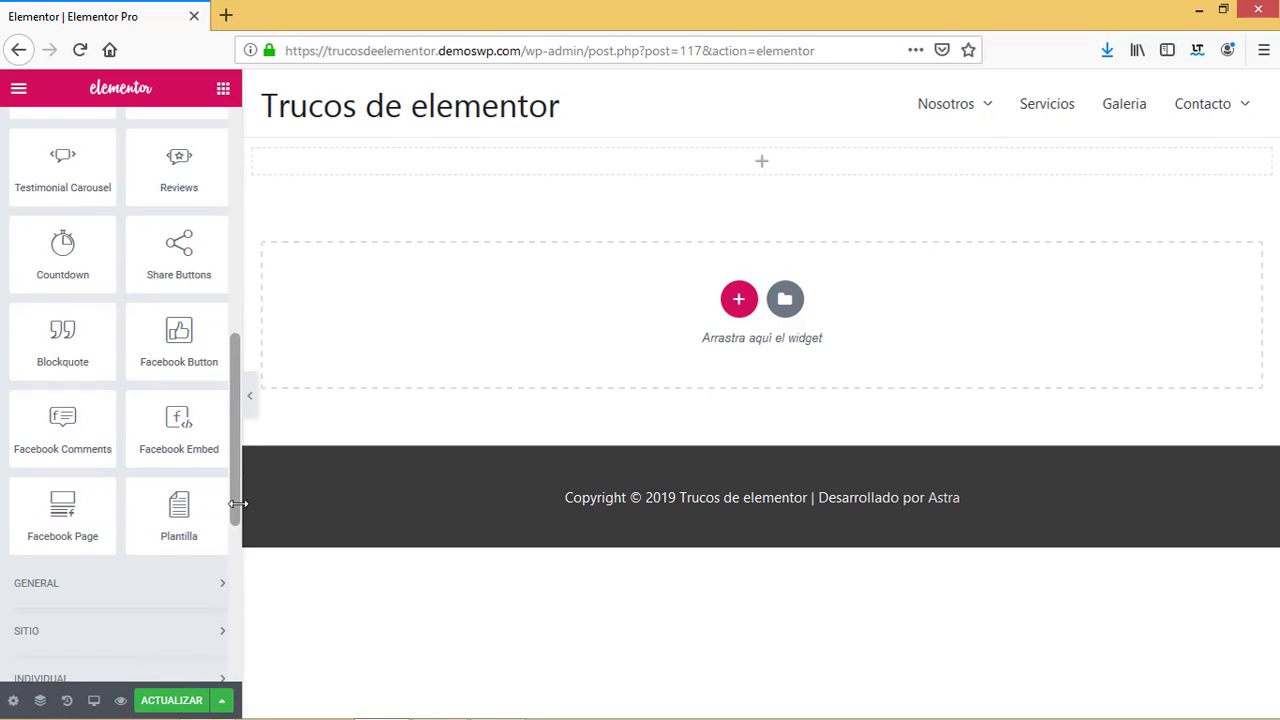
drag(167, 449, 772, 157)
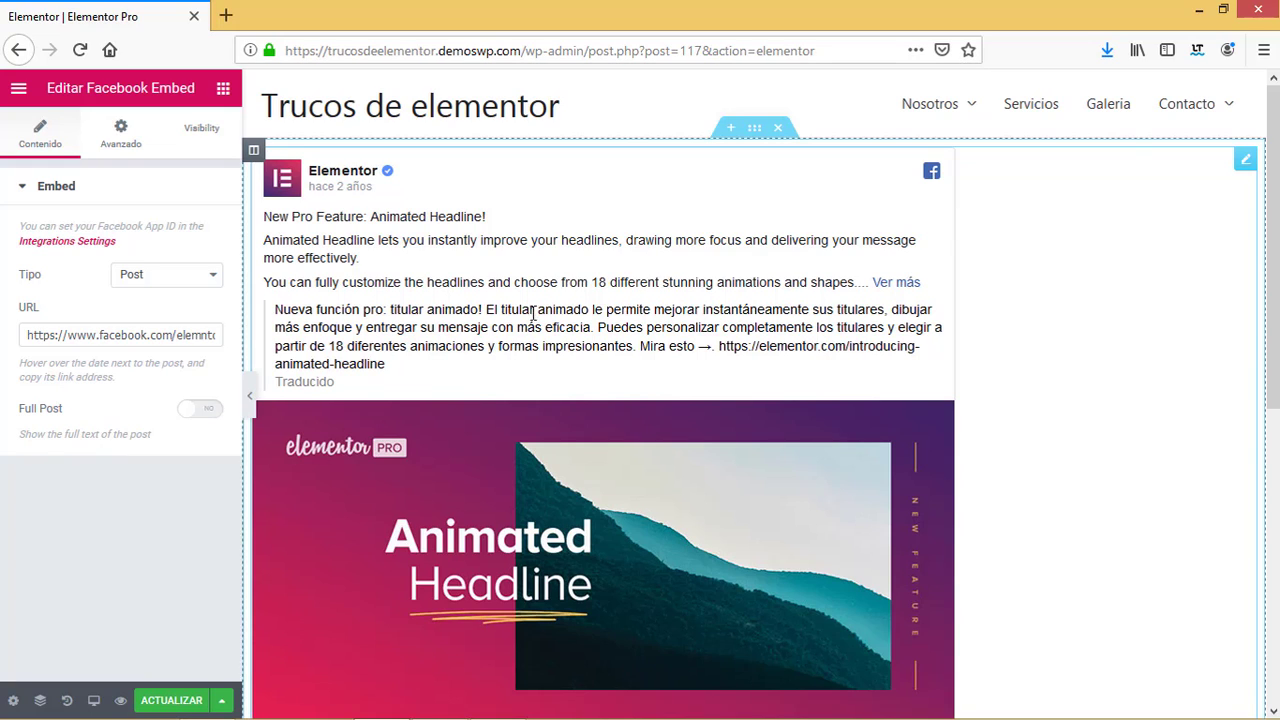
- Examine the available embed types, the default post URL and the embedded Facebook post in the page preview
click(214, 277)
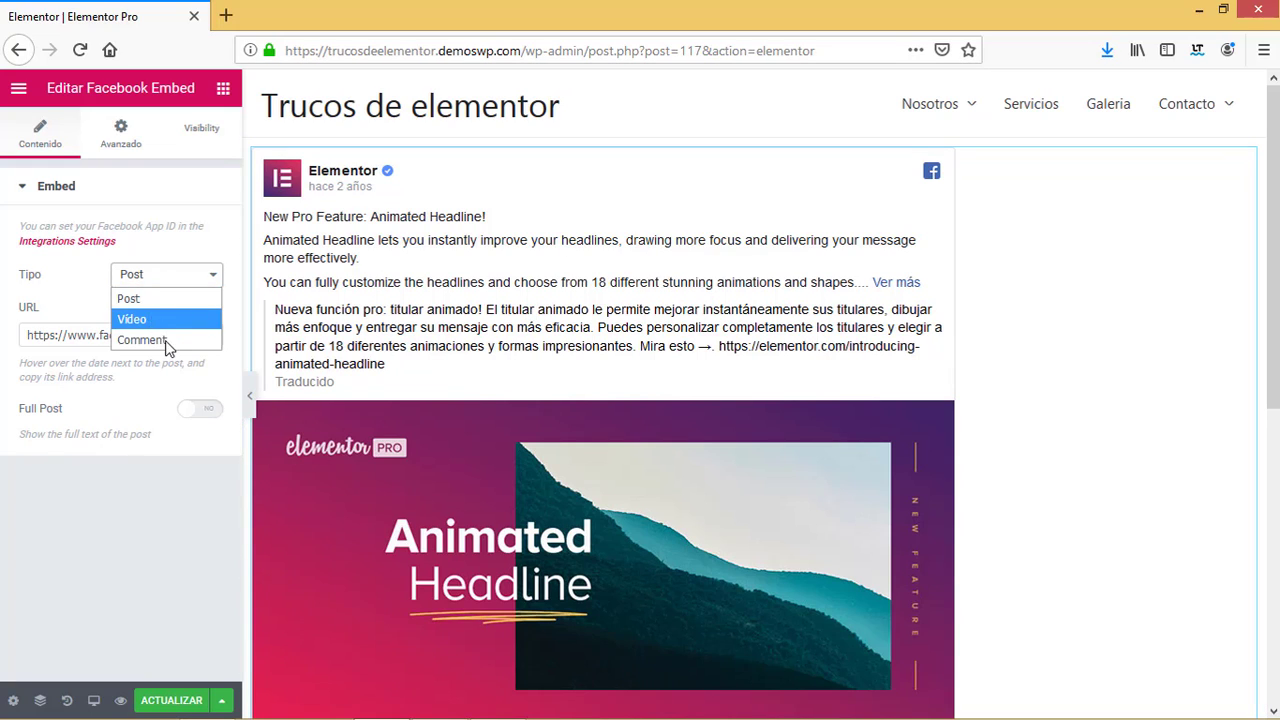
click(57, 268)
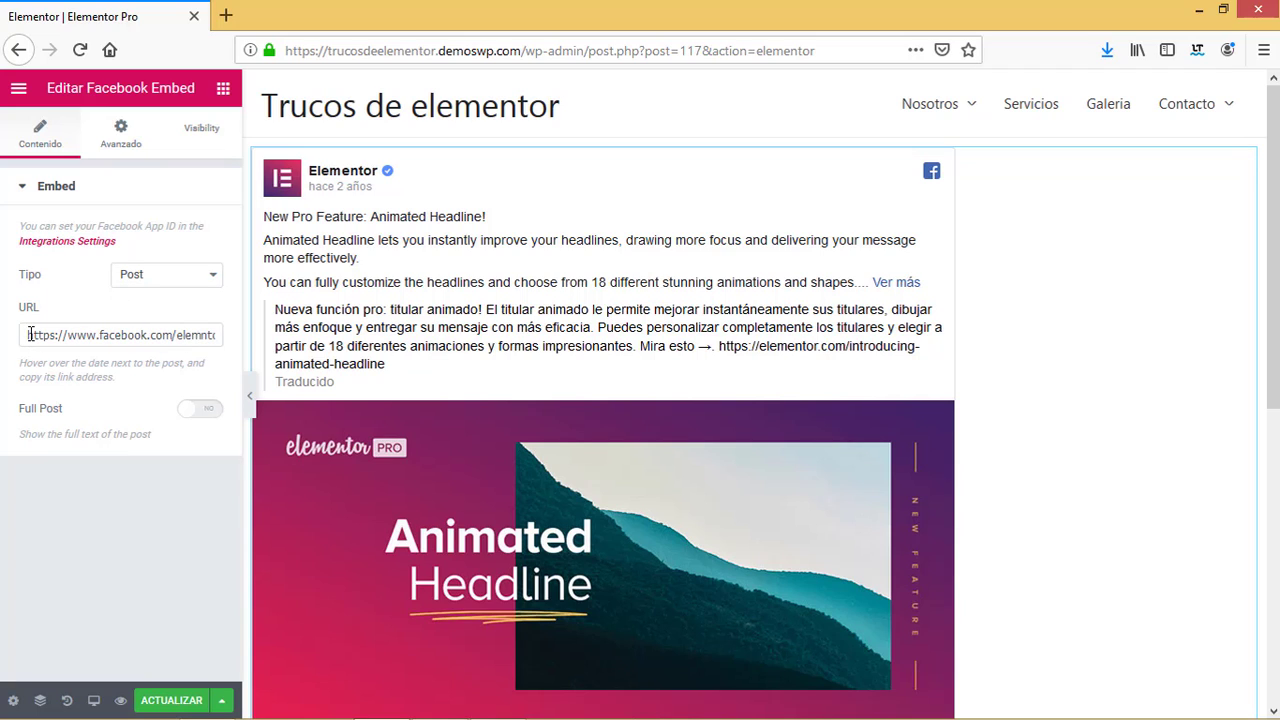
mouse_move(22, 336)
mouse_down()
mouse_move(240, 342)
mouse_move(9, 328)
mouse_up()
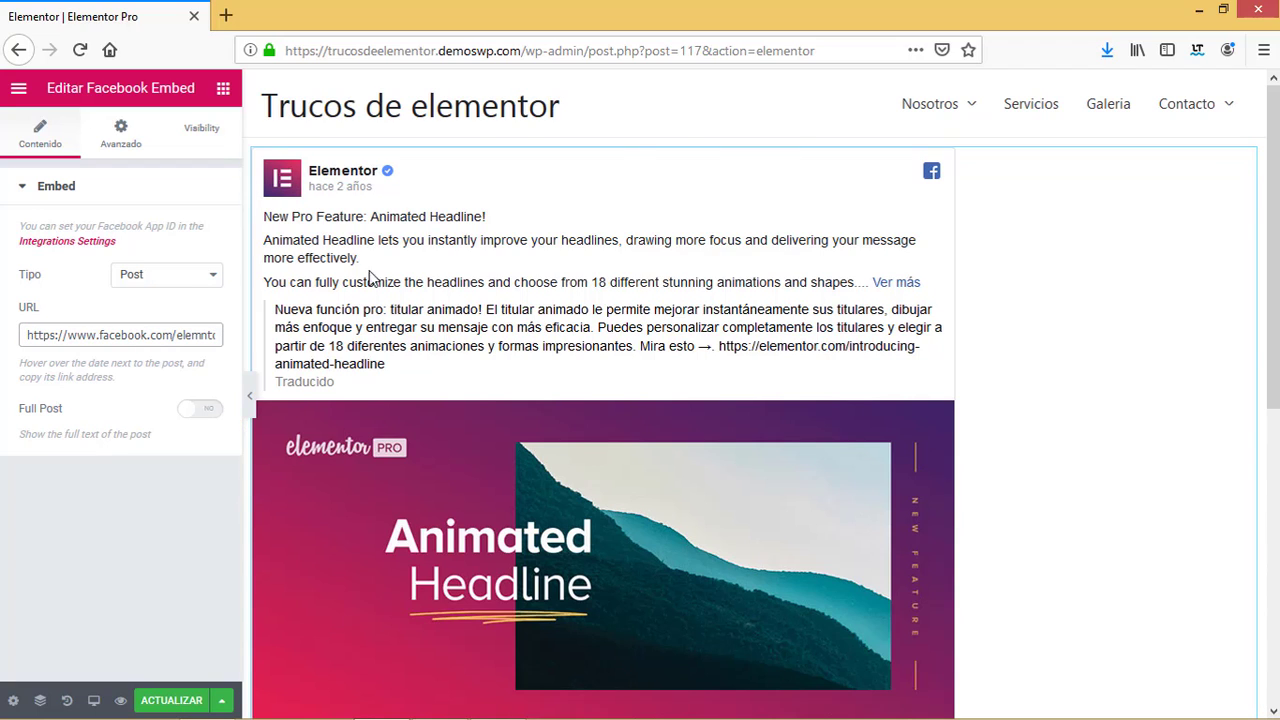
scroll(706, 171, down, 2)
scroll(430, 372, down, 3)
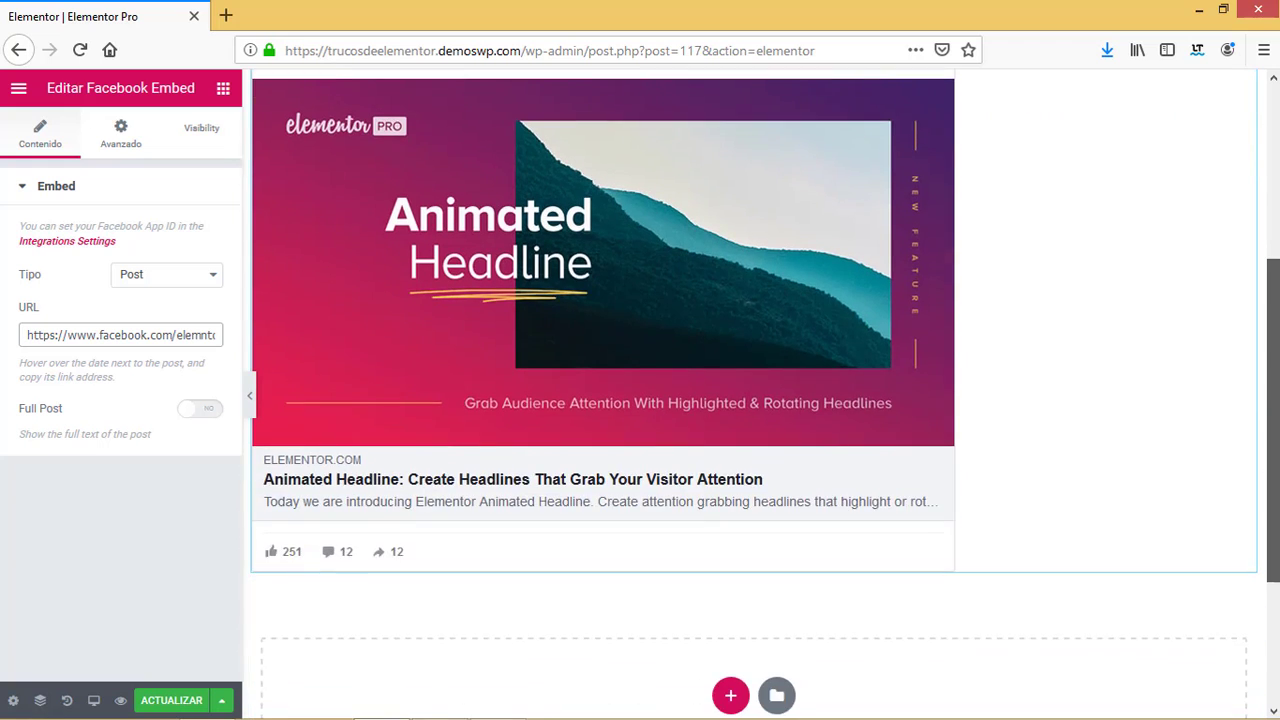
scroll(430, 372, up, 5)
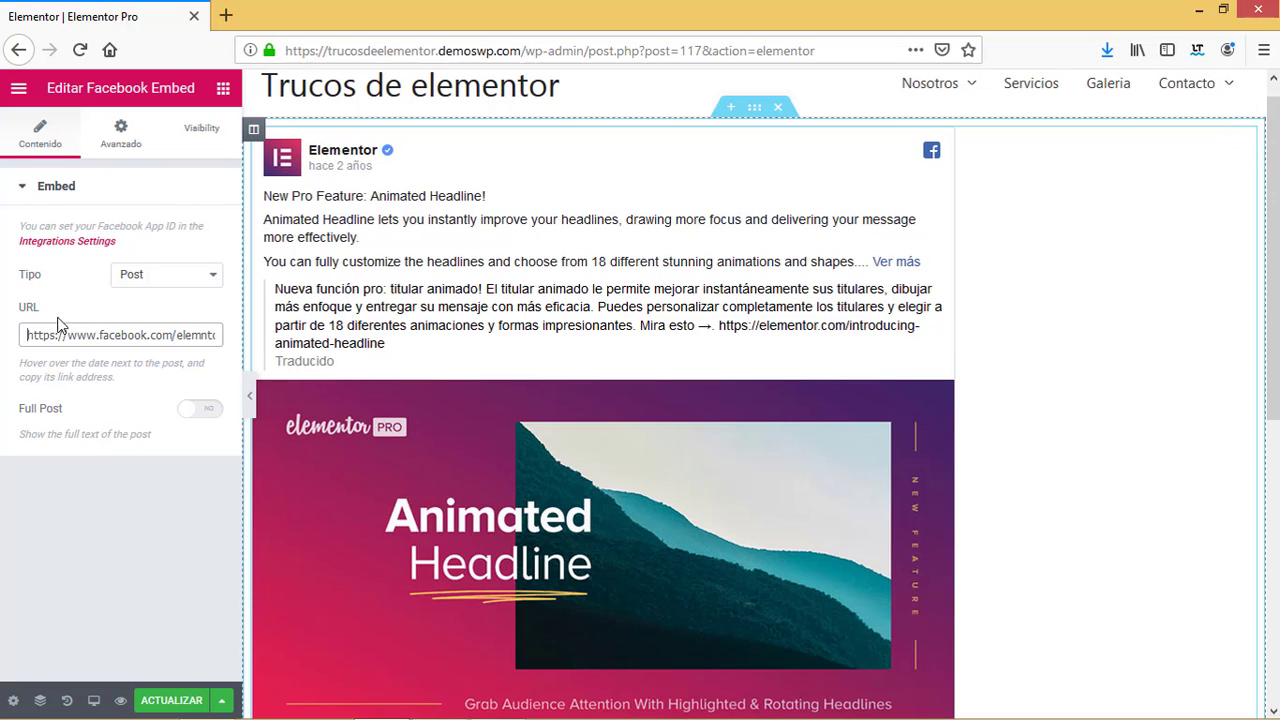
double_click(24, 336)
drag(156, 341, 260, 340)
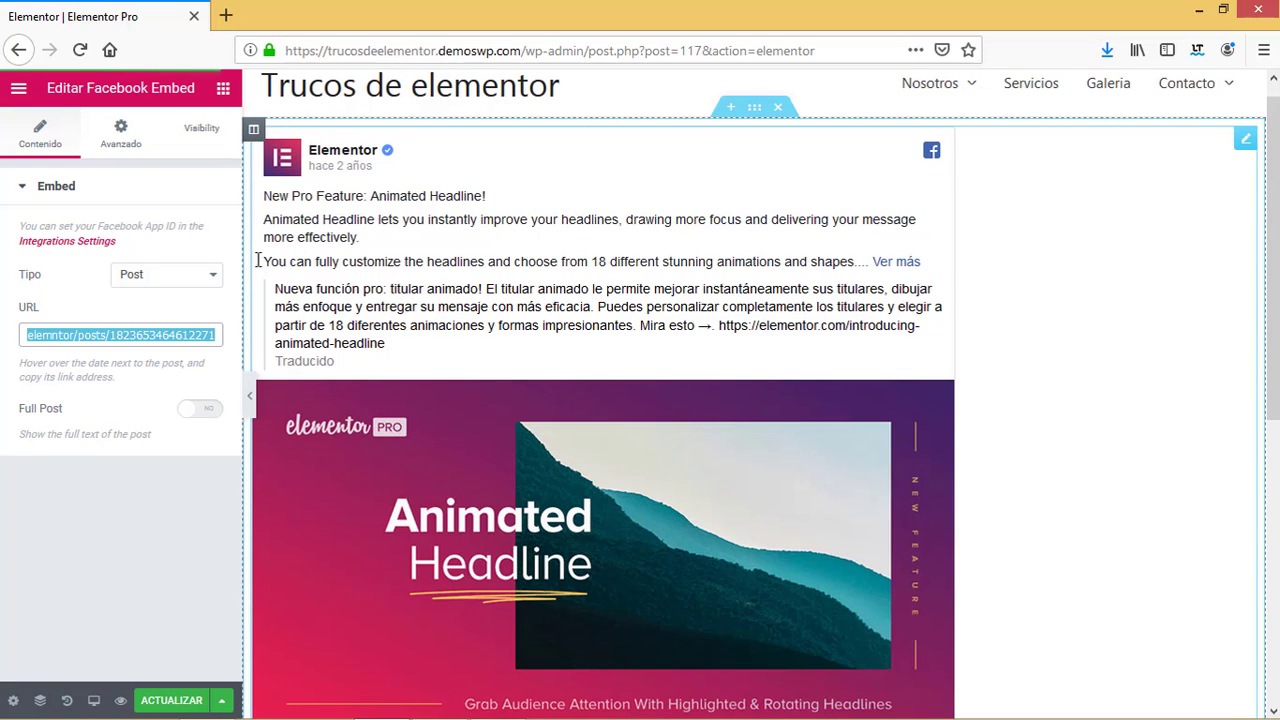
- Set the Facebook embed's type to Video and enable Allow Full Screen
click(212, 287)
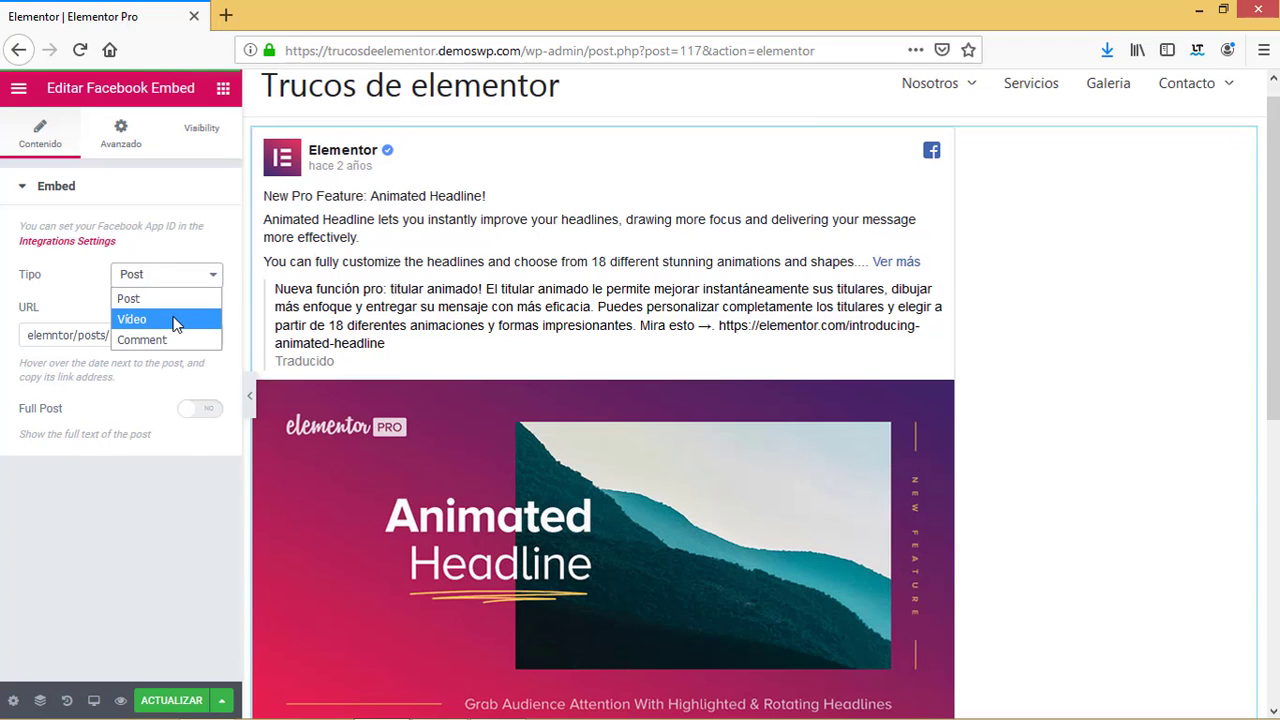
click(176, 320)
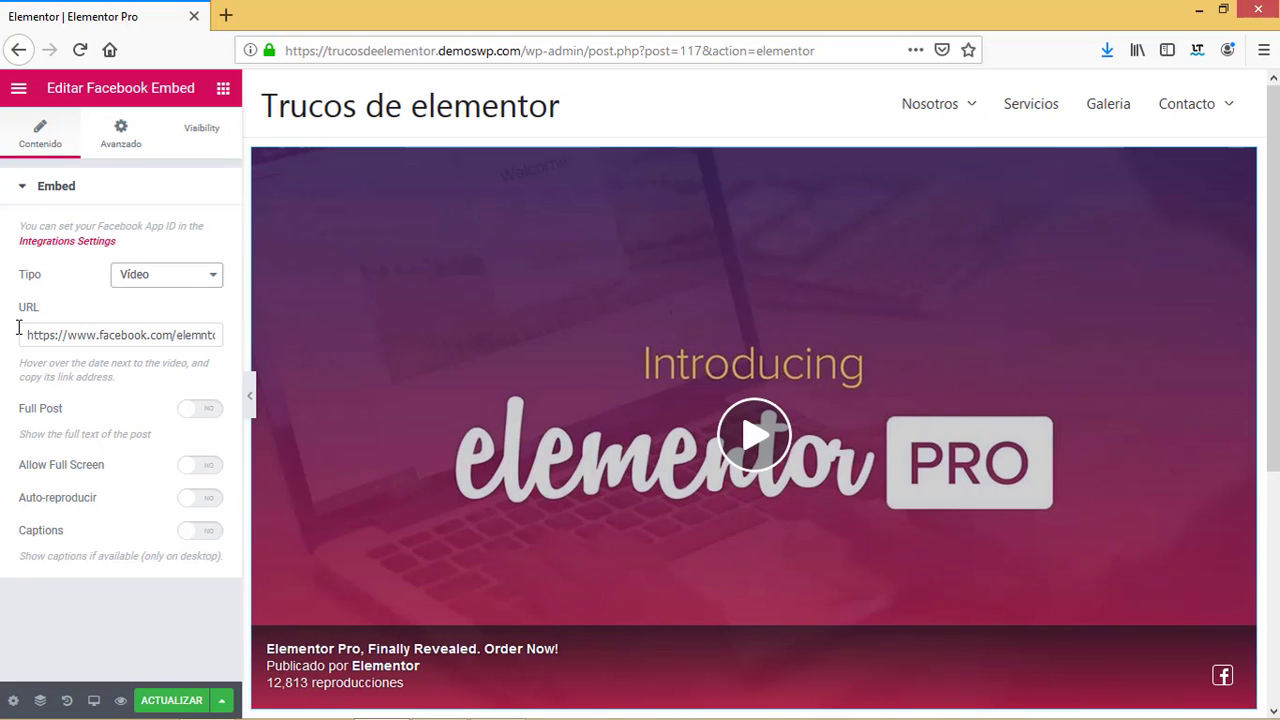
drag(29, 334, 220, 331)
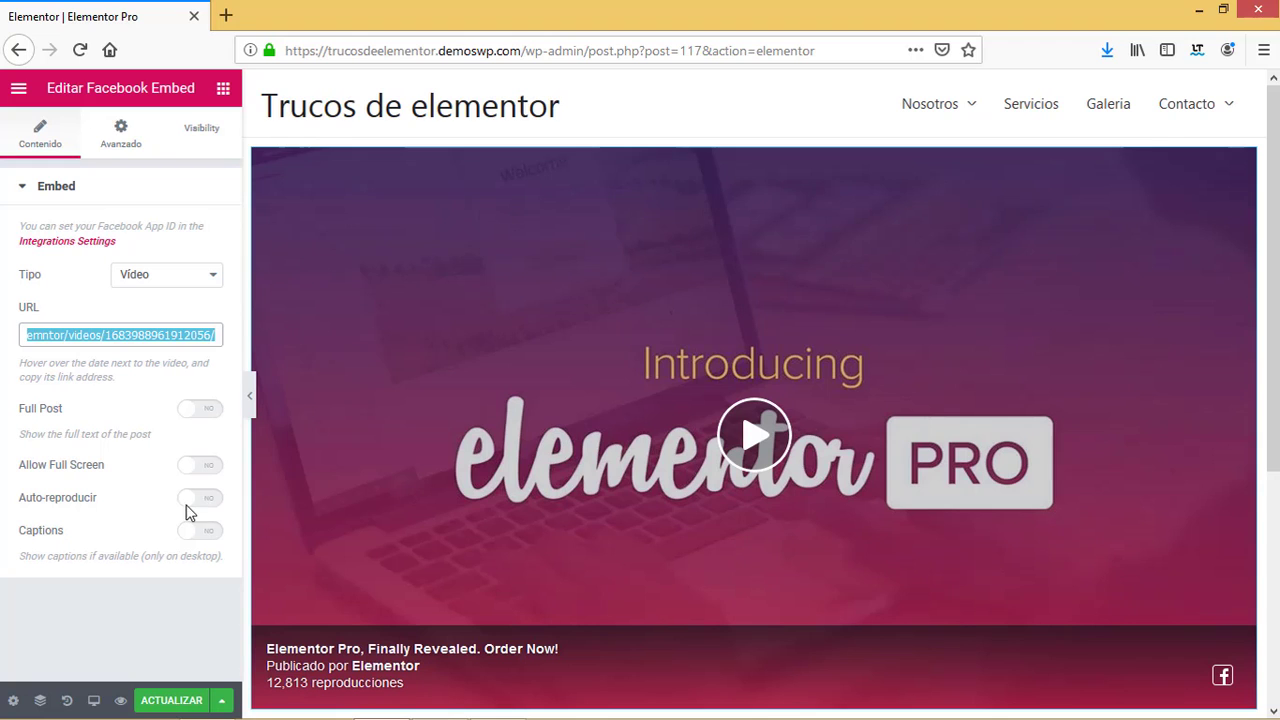
click(198, 466)
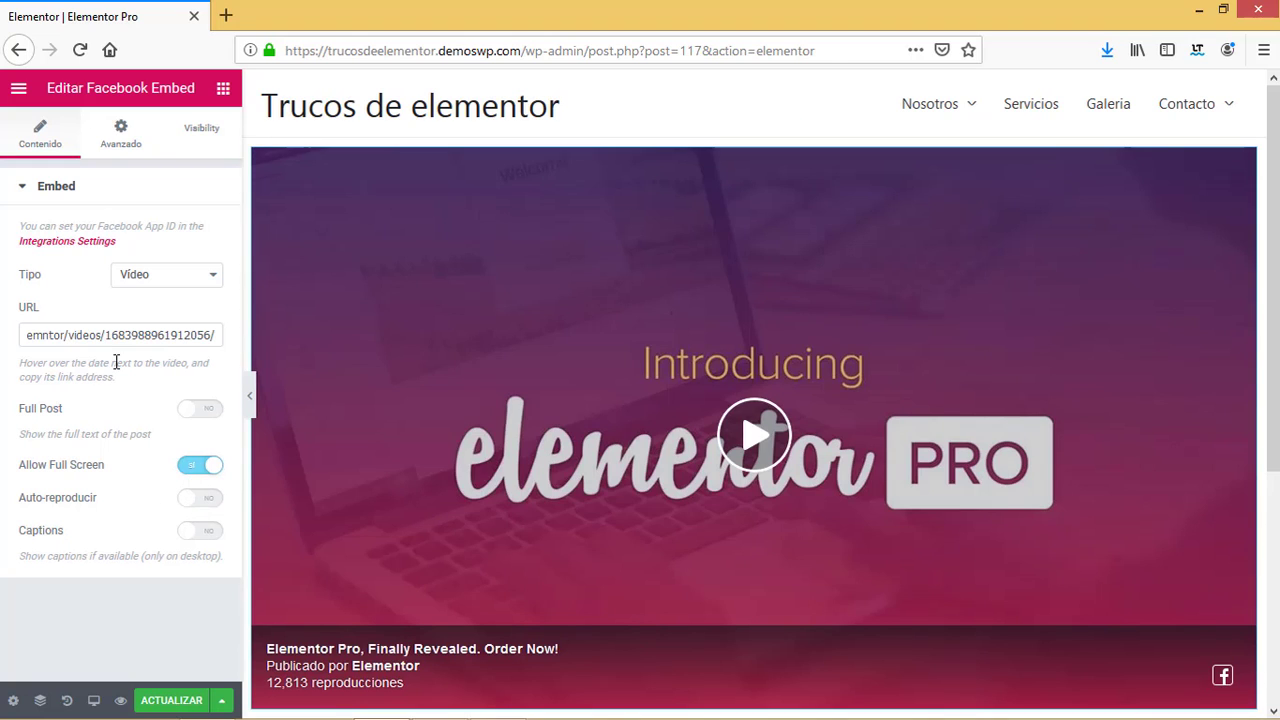
- Set the Facebook embed's type to Comment and enable Parent Comment
click(160, 277)
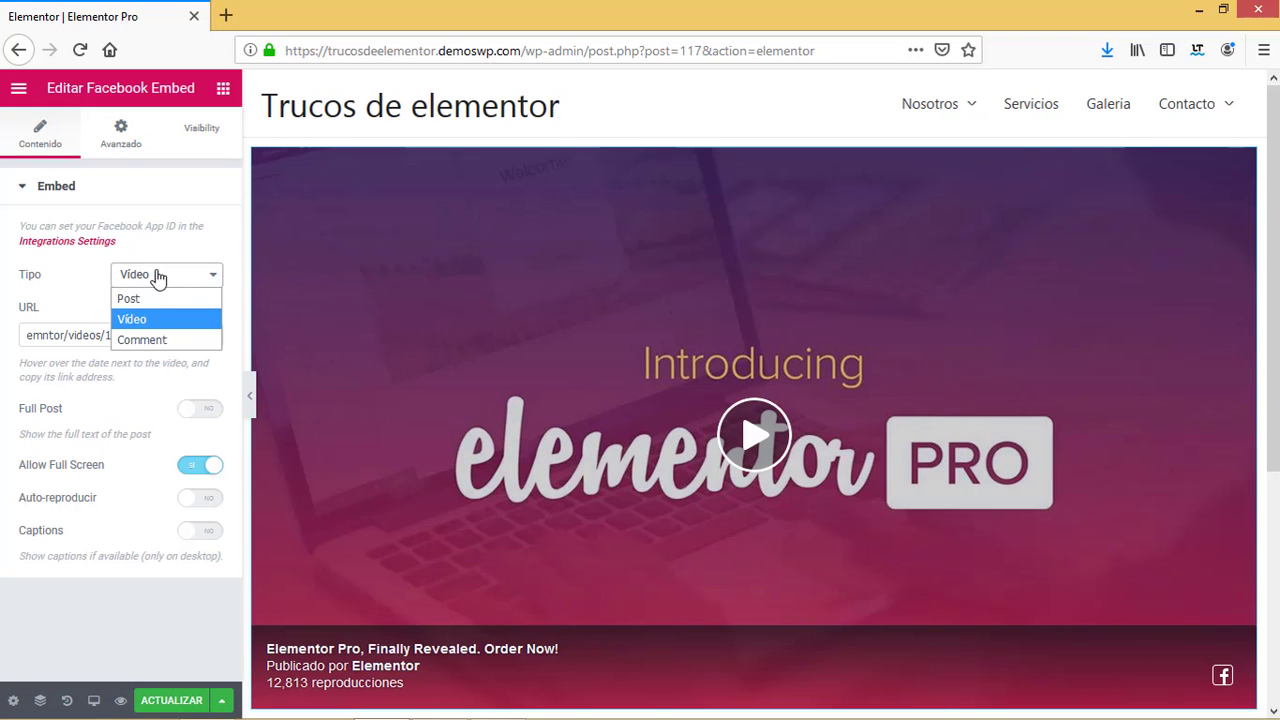
click(148, 341)
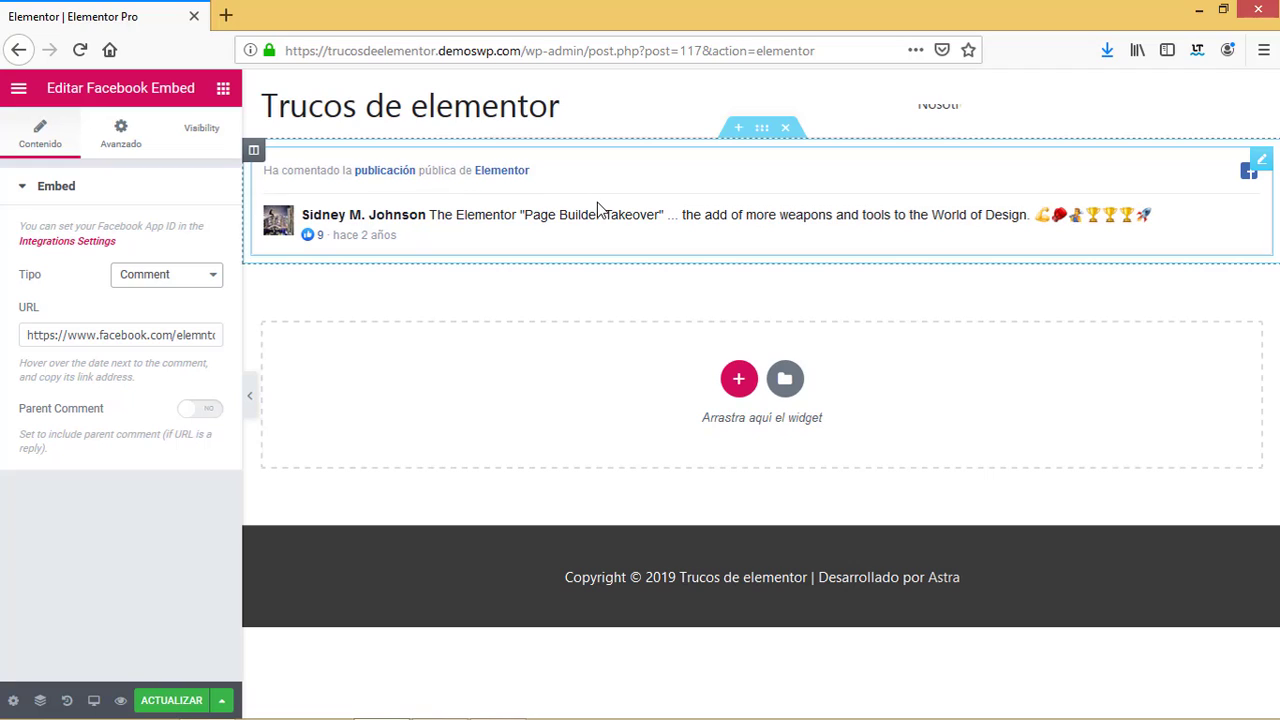
drag(22, 335, 334, 331)
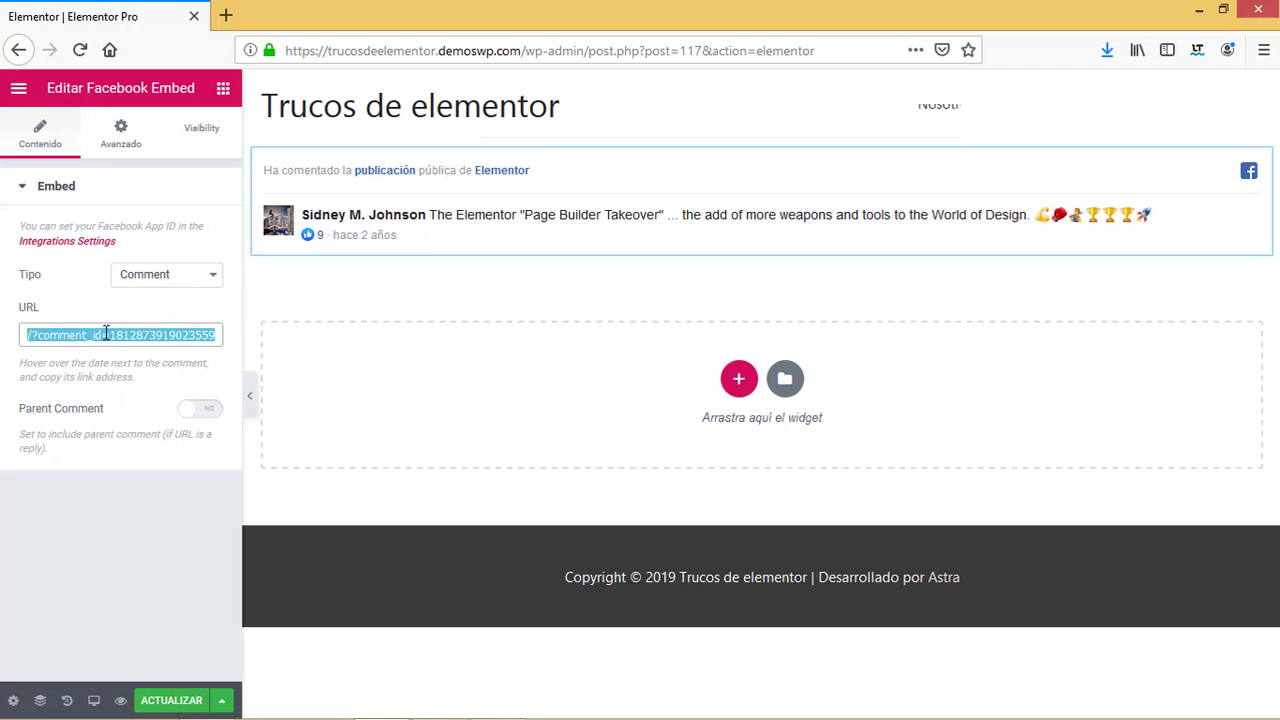
click(203, 410)
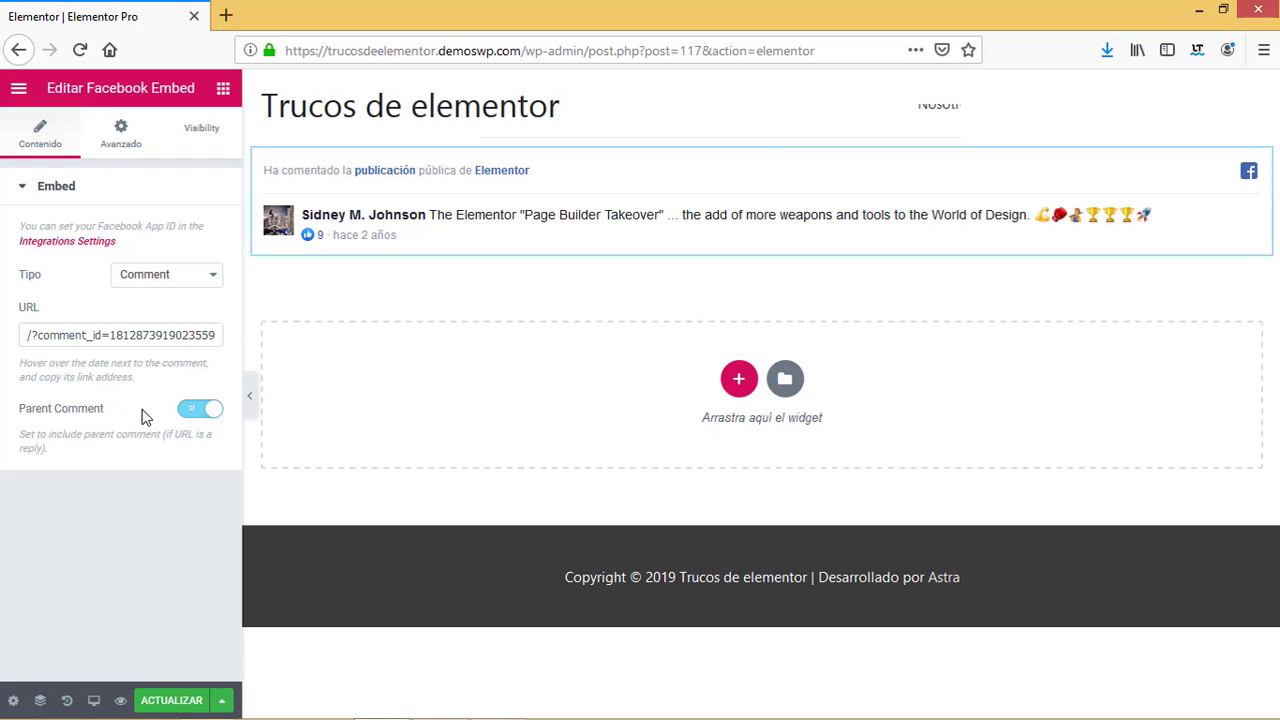
click(173, 281)
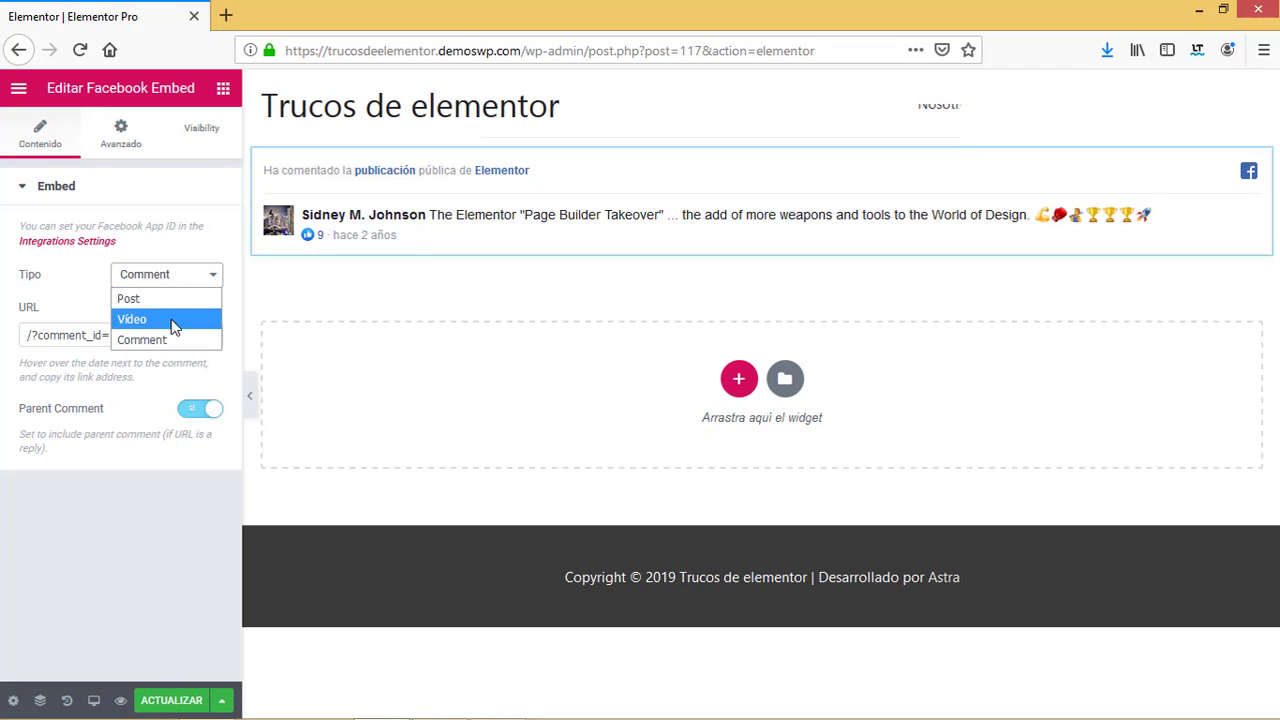
click(86, 592)
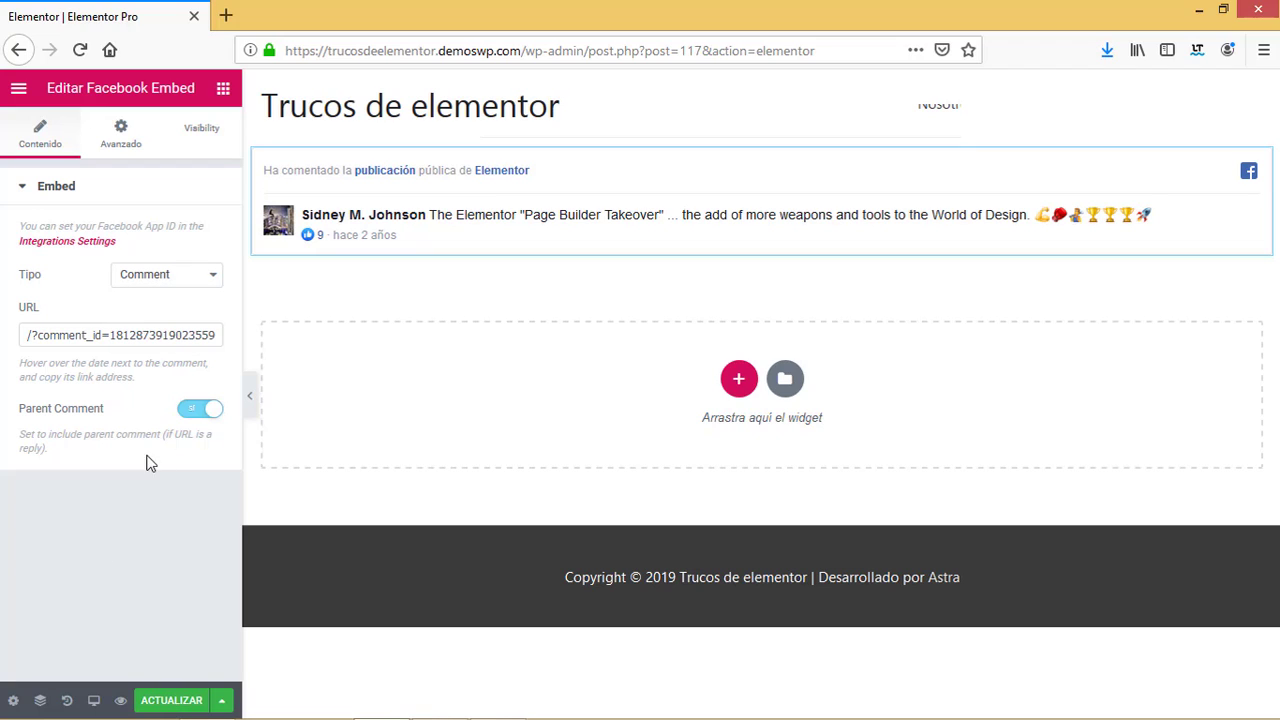
drag(88, 336, 3, 333)
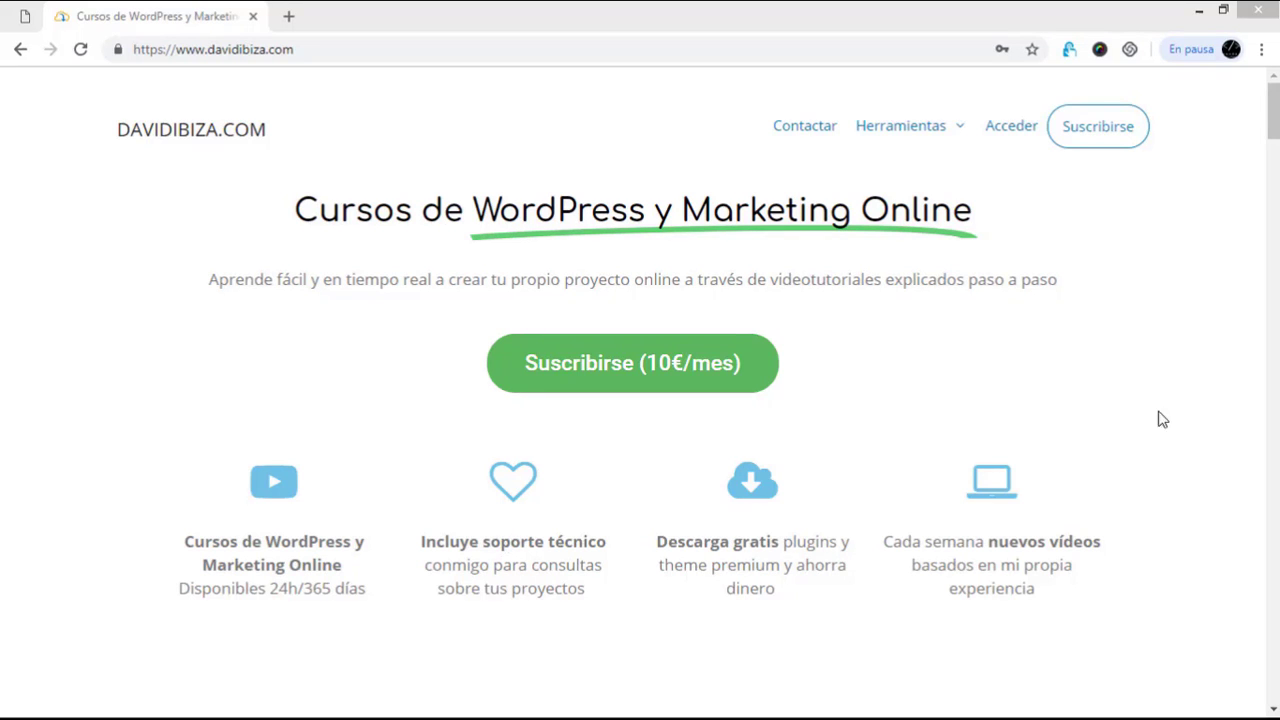
- In Chrome, look through the subscription offer, course listings and included templates on the davidibiza.com homepage
click(1271, 168)
scroll(1271, 172, down, 2)
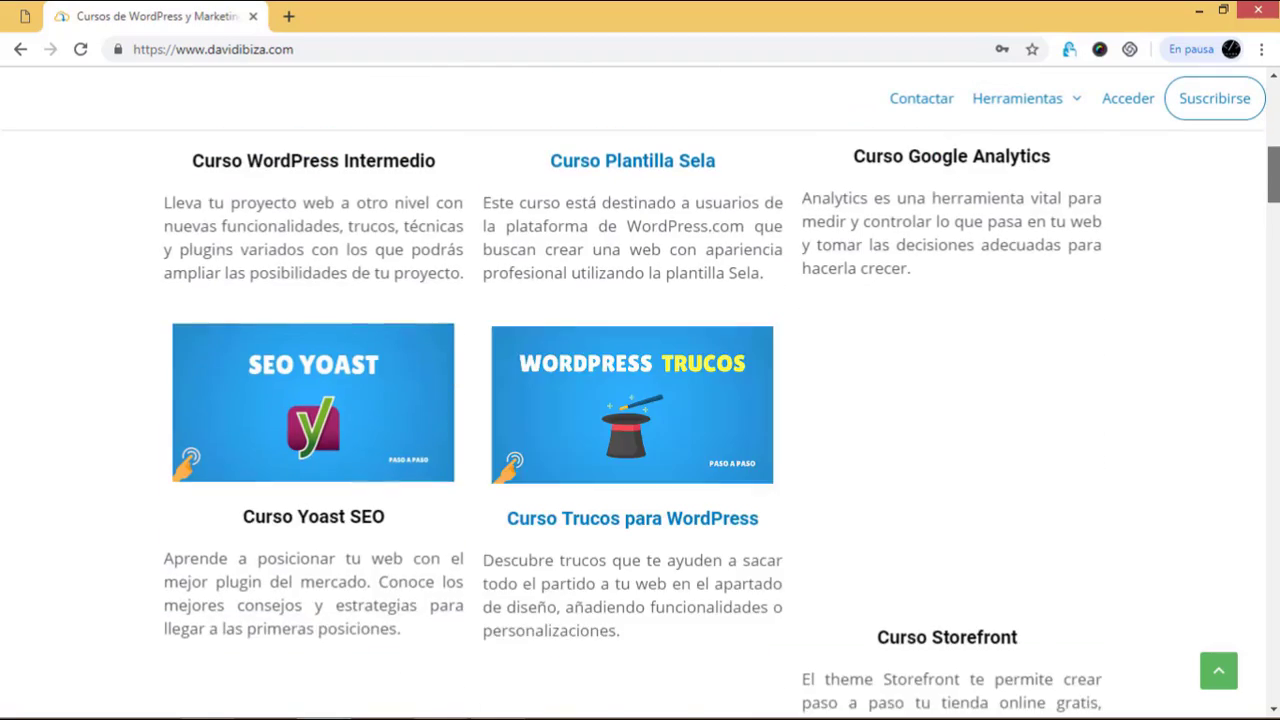
scroll(975, 458, down, 2)
scroll(977, 463, down, 4)
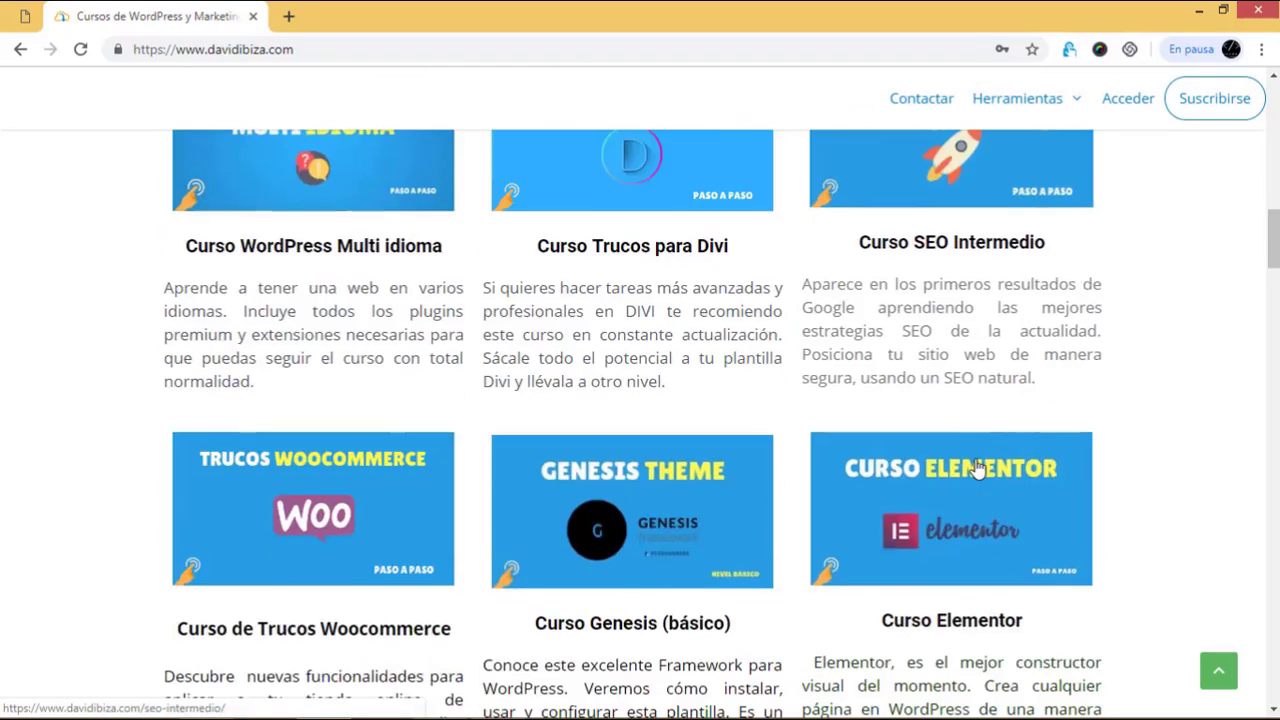
scroll(979, 466, up, 10)
scroll(979, 469, up, 2)
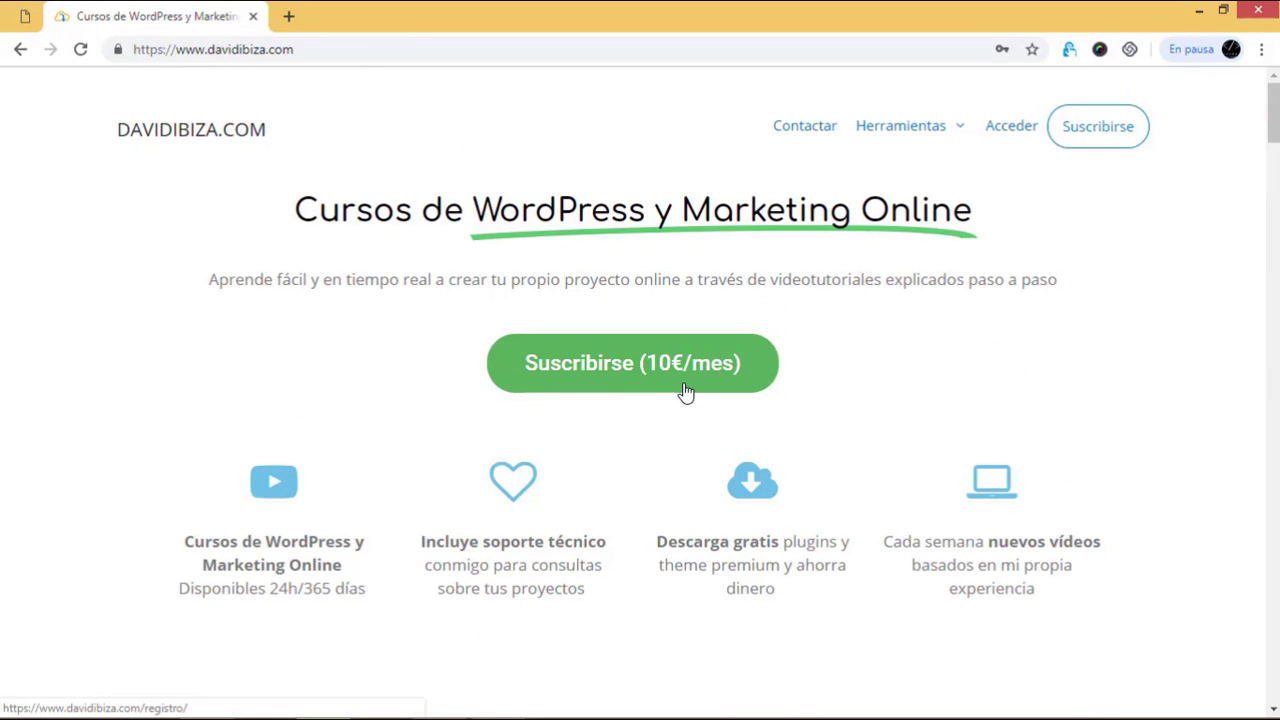
scroll(663, 491, down, 5)
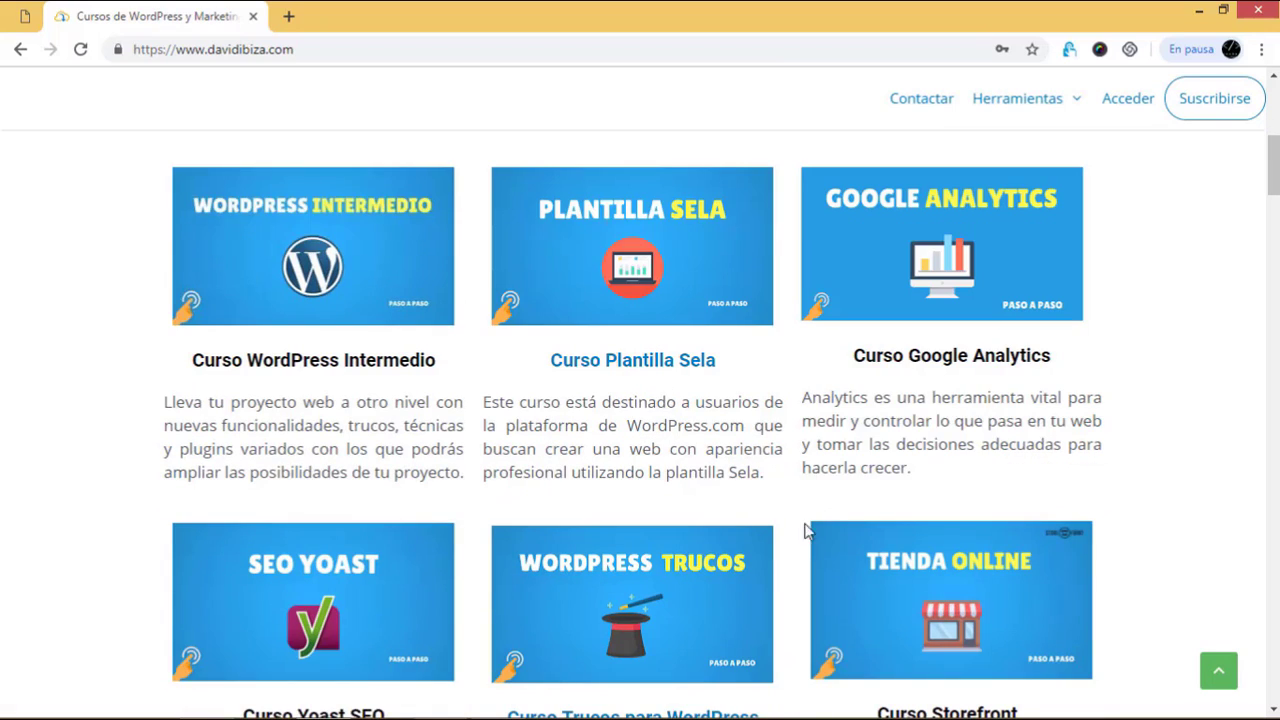
scroll(729, 523, down, 2)
scroll(729, 530, down, 3)
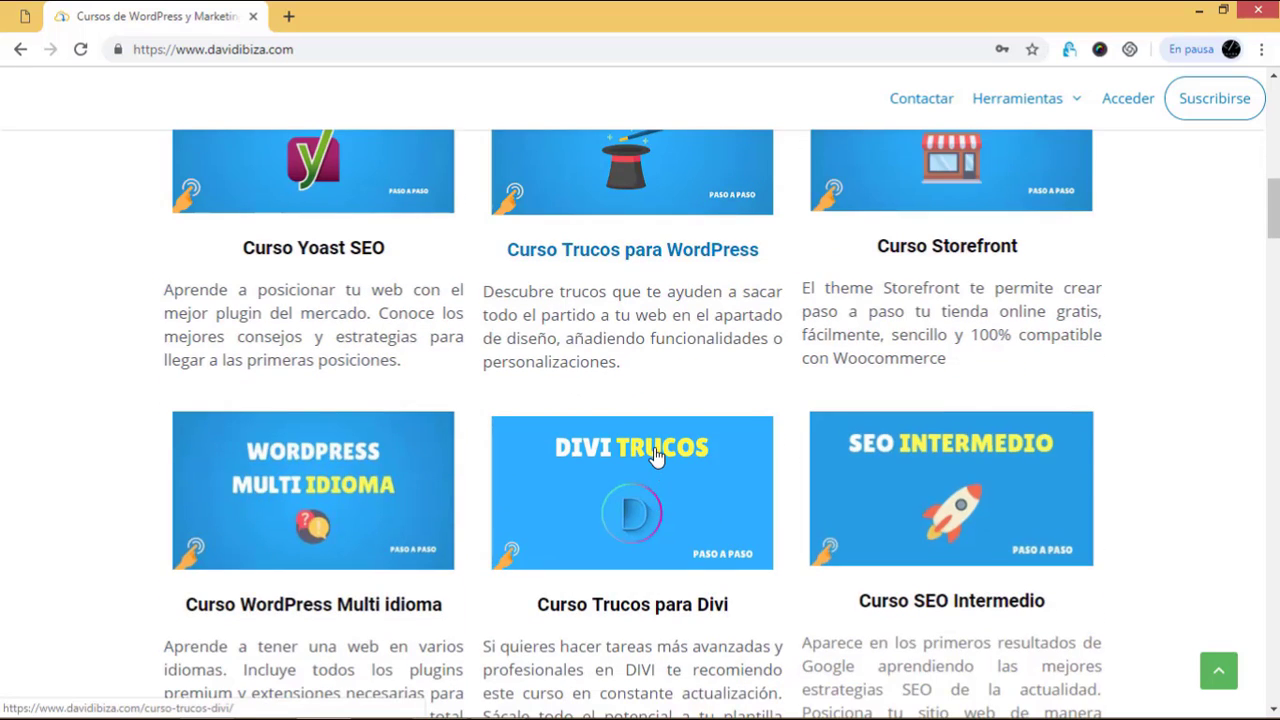
scroll(655, 455, up, 8)
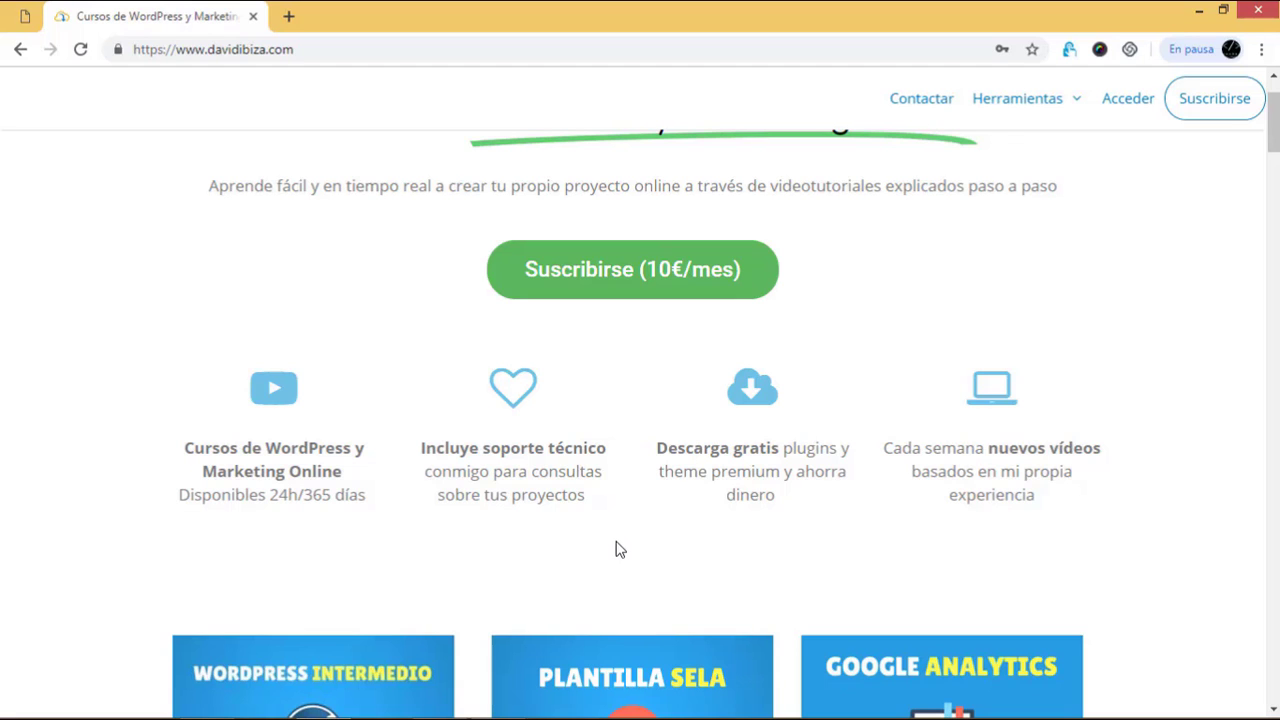
scroll(616, 549, down, 3)
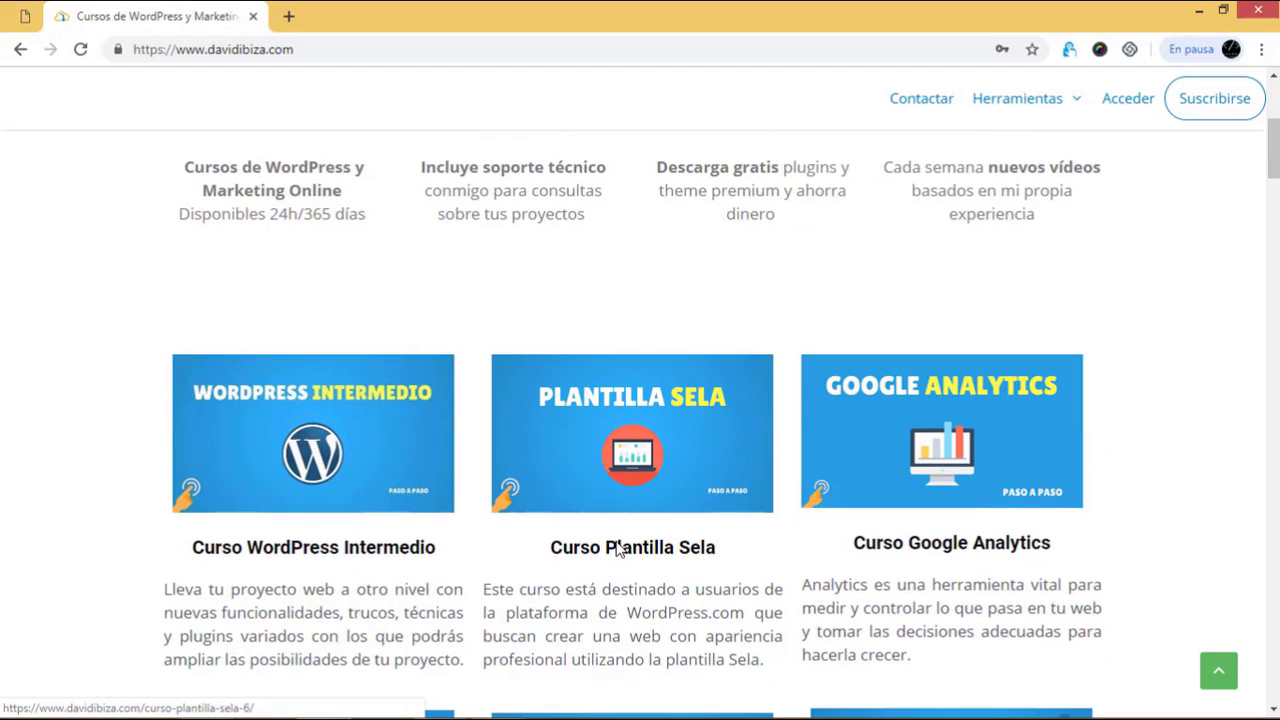
scroll(616, 549, down, 2)
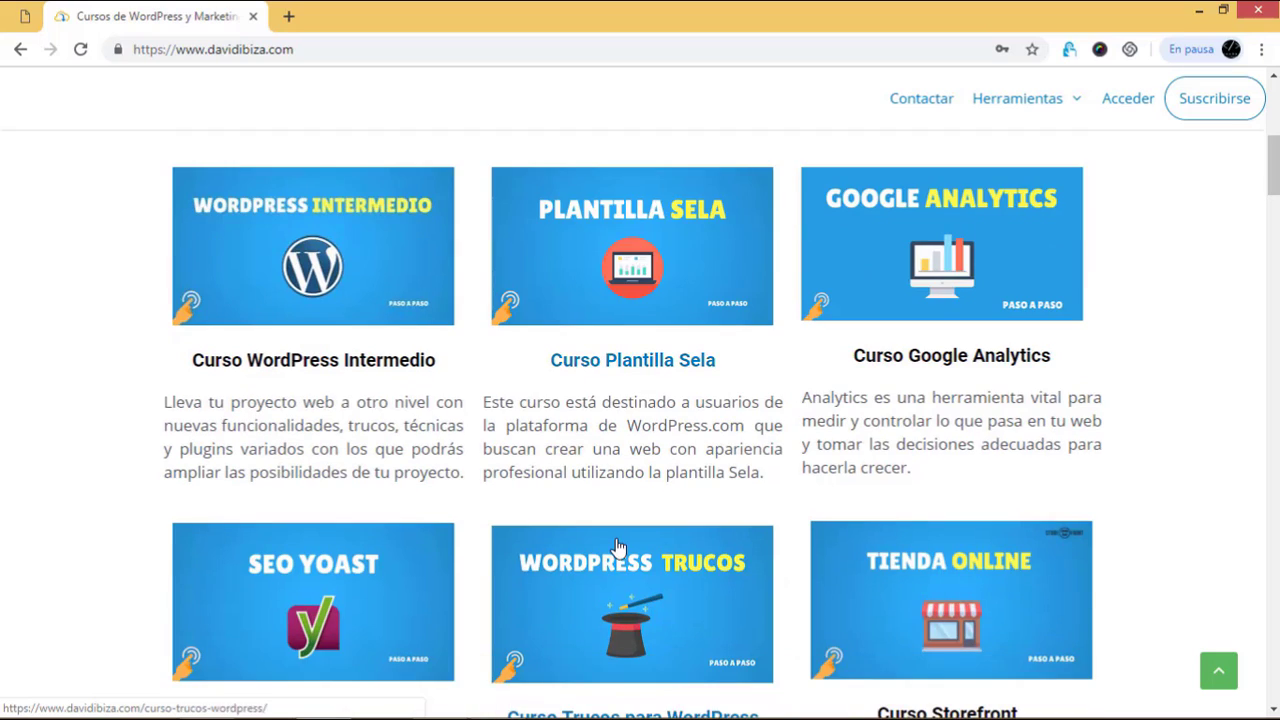
scroll(616, 548, up, 4)
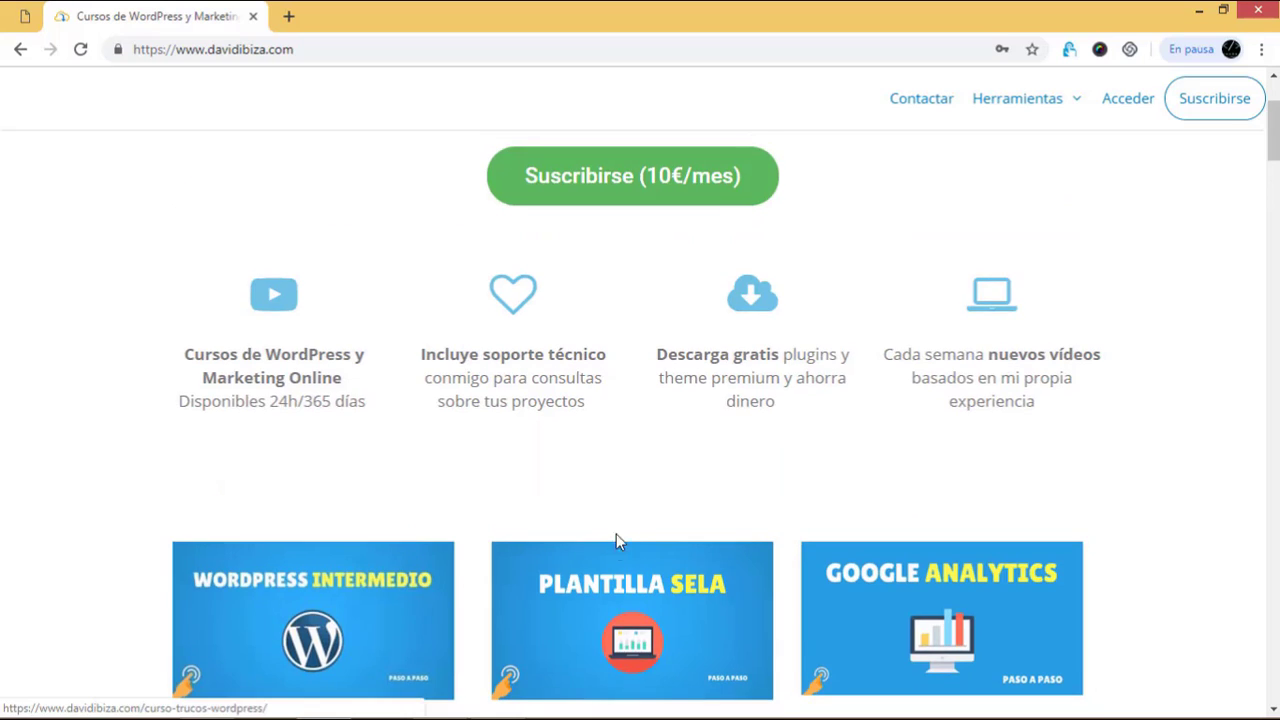
scroll(731, 505, down, 15)
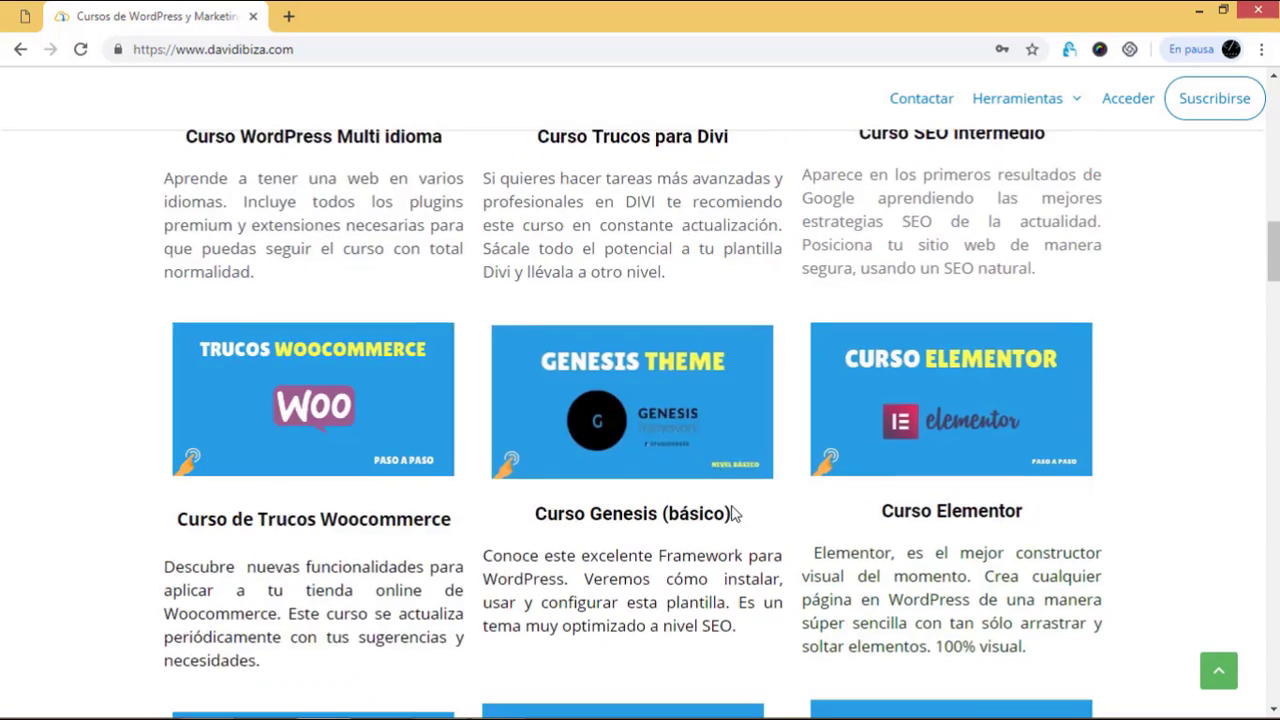
scroll(731, 507, down, 12)
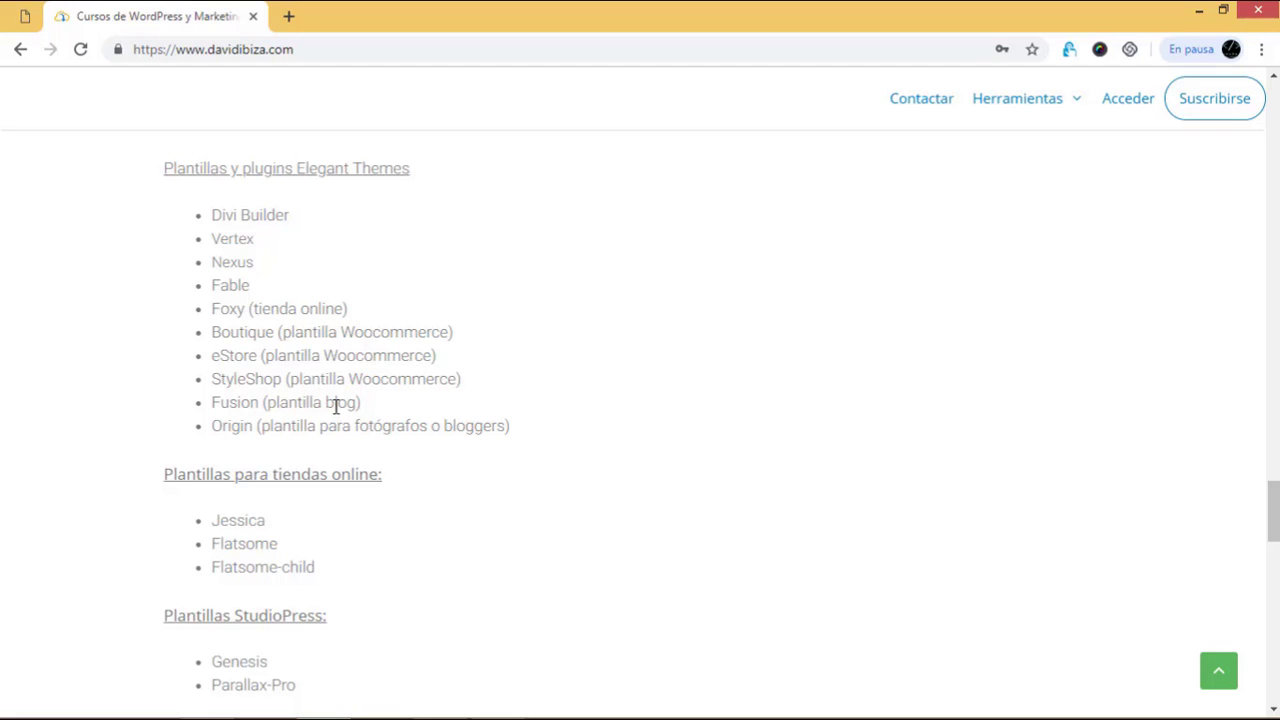
key(Home)
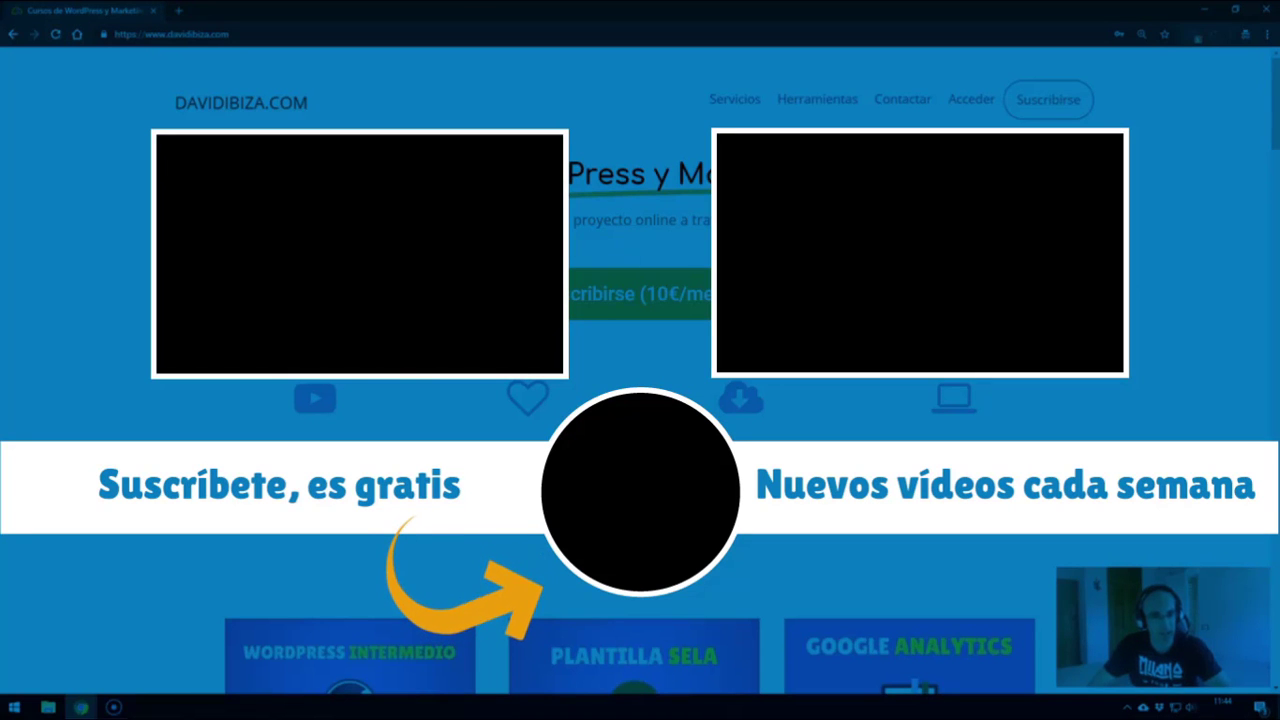
scroll(640, 400, down, 1)
scroll(640, 400, down, 1)
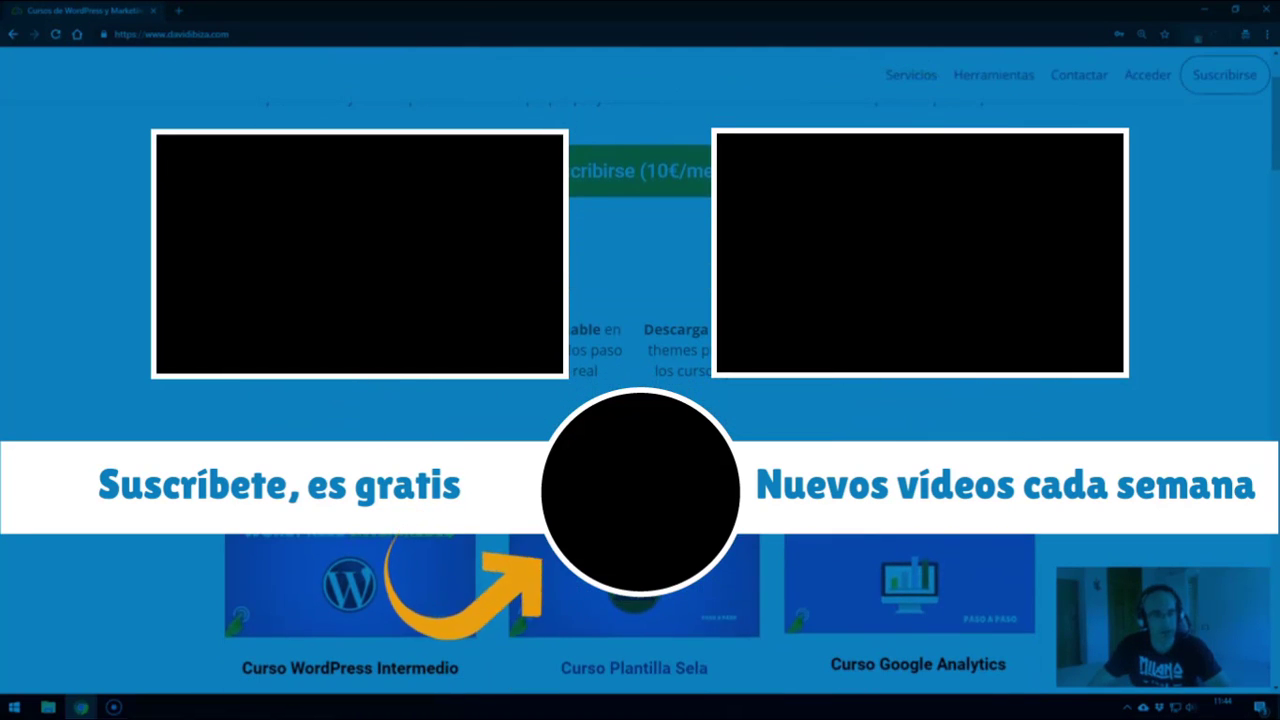
scroll(640, 400, down, 5)
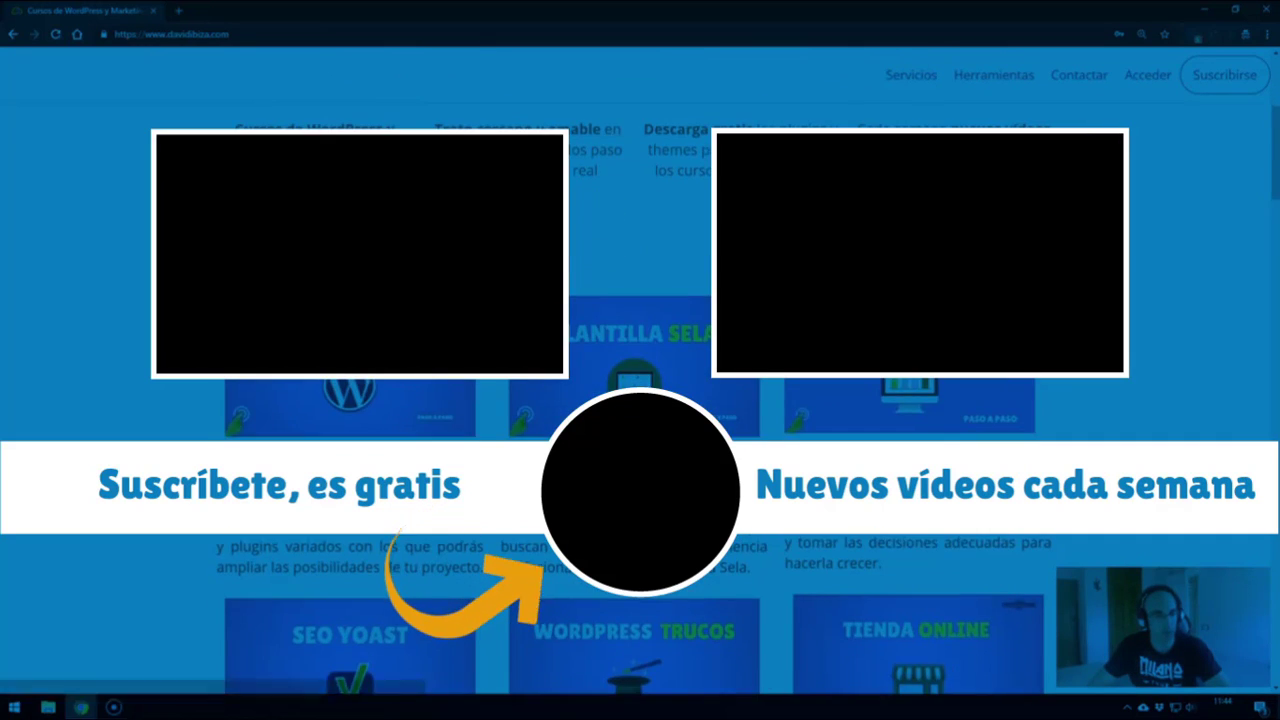